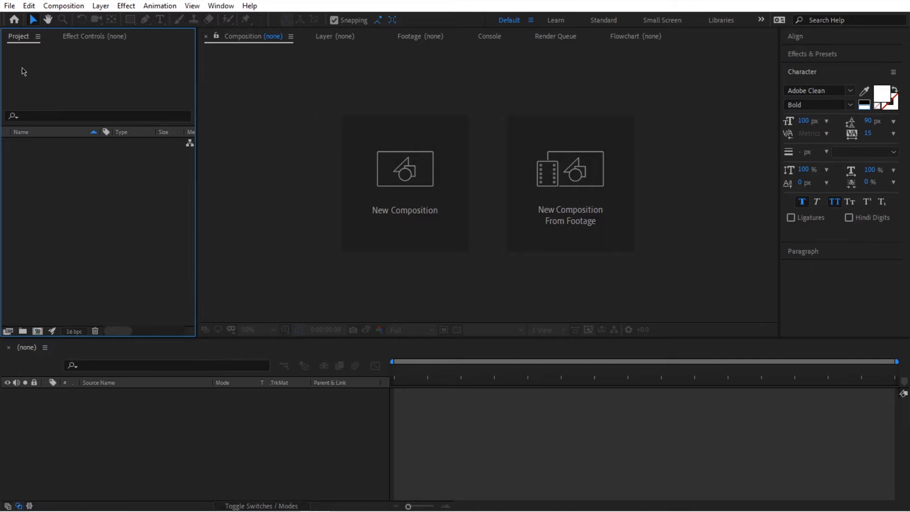
pyautogui.rightClick(47, 217)
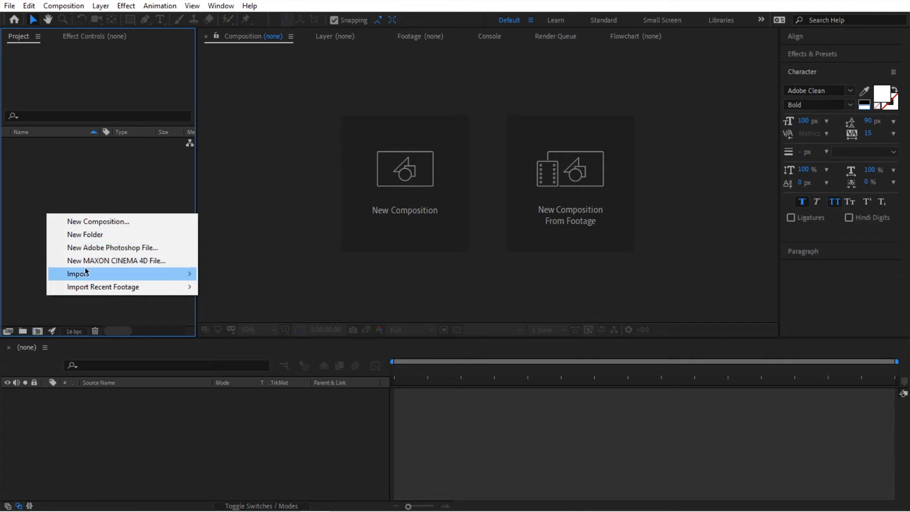
pyautogui.moveTo(77, 275)
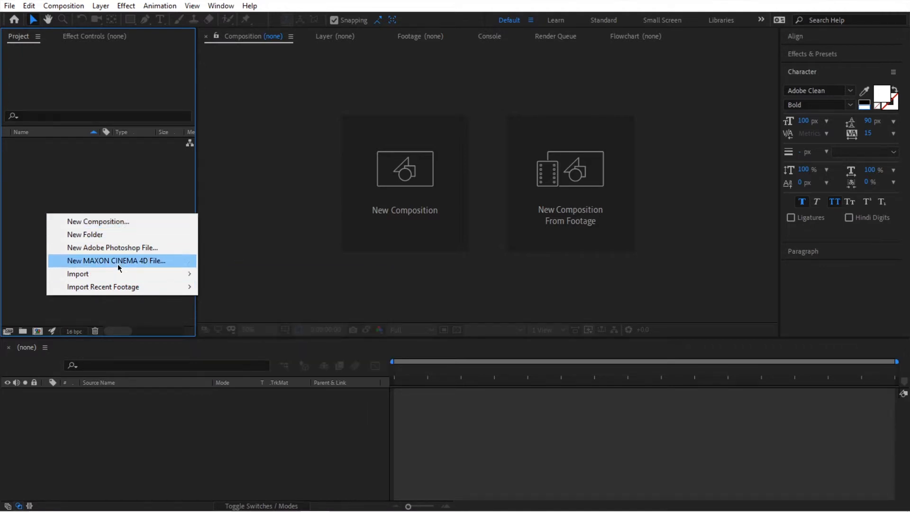
pyautogui.click(97, 210)
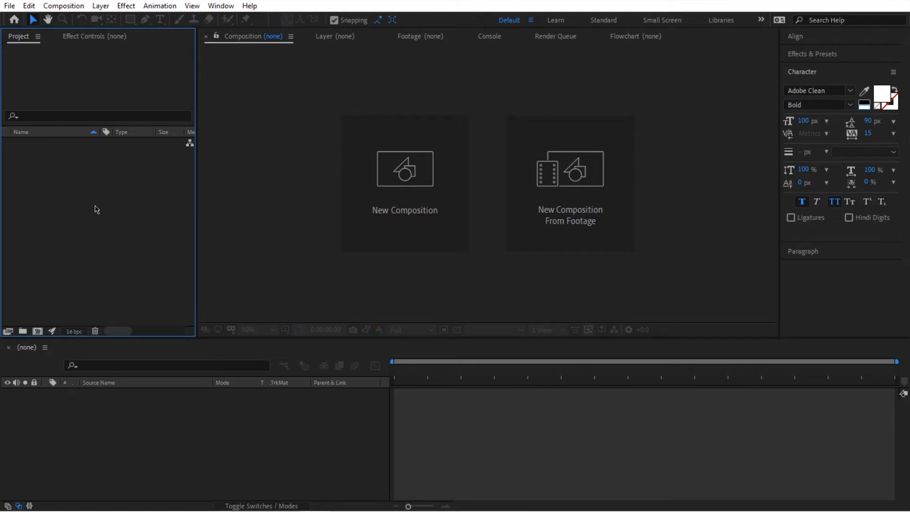
pyautogui.rightClick(95, 205)
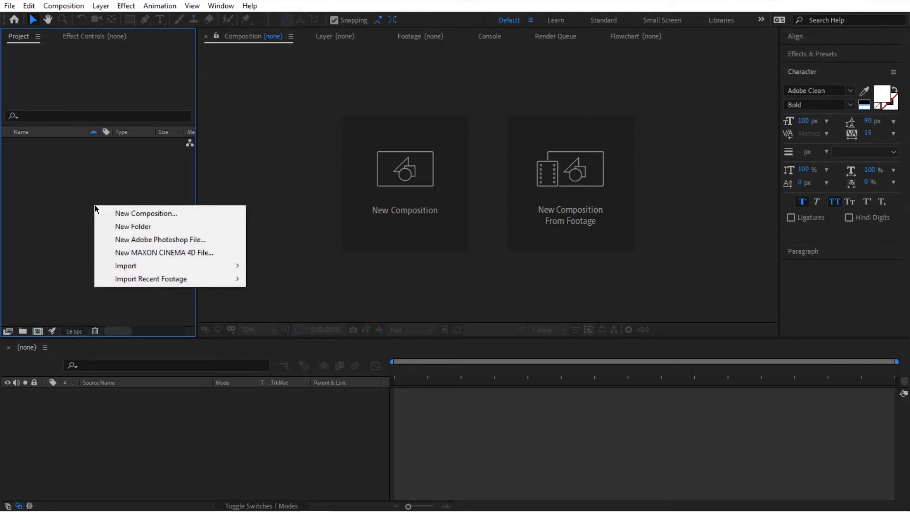
pyautogui.click(69, 215)
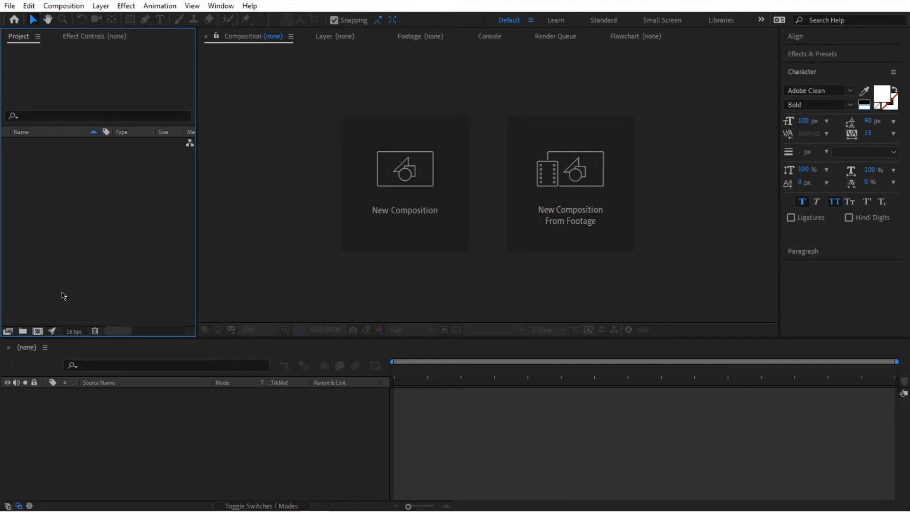
# Import Background.jpg, Dots.mov and Rectangle.ai from the 01_ASSETS folder into the project as footage
pyautogui.rightClick(58, 220)
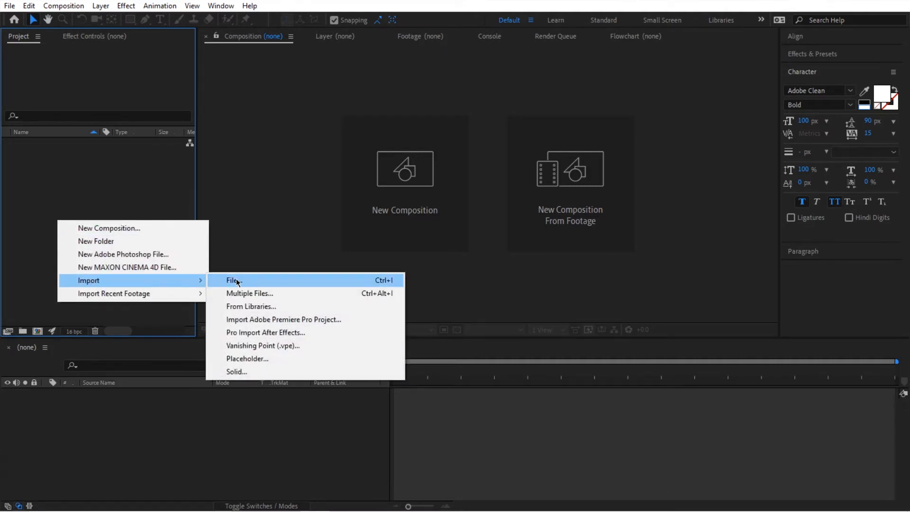
pyautogui.click(114, 195)
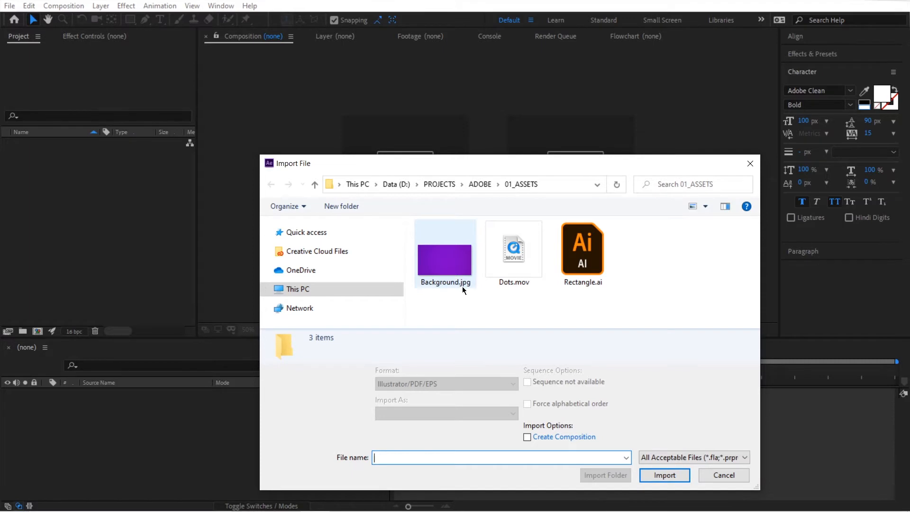
pyautogui.moveTo(649, 240); pyautogui.dragTo(441, 304)
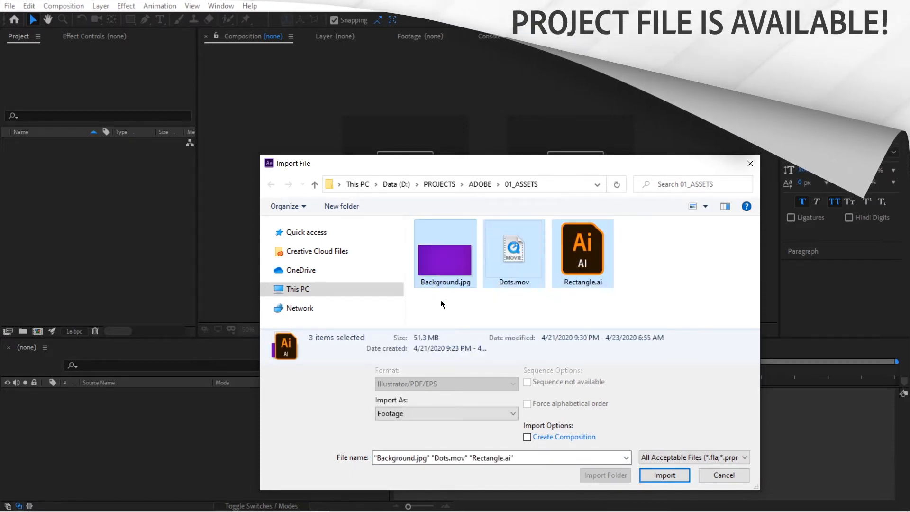
pyautogui.click(665, 475)
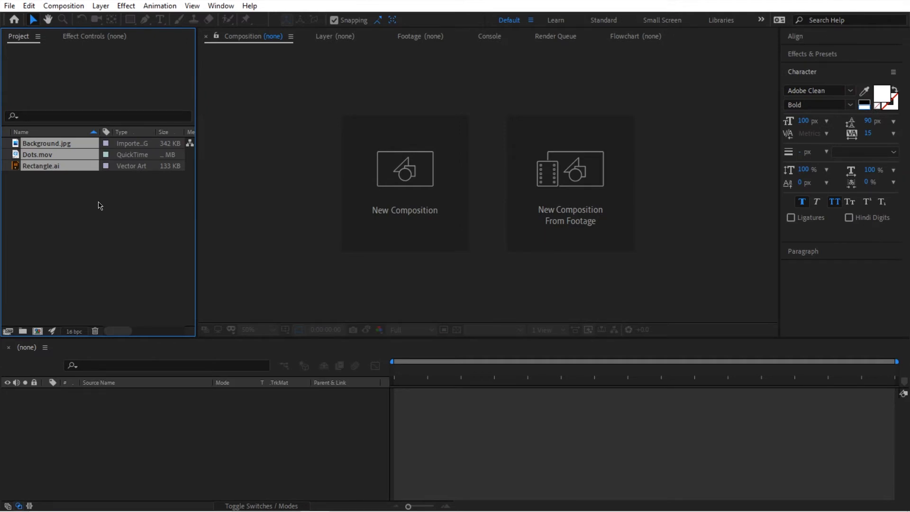
# Create a new composition named Title Animation using the HDTV 1080 29.97 preset
pyautogui.rightClick(65, 218)
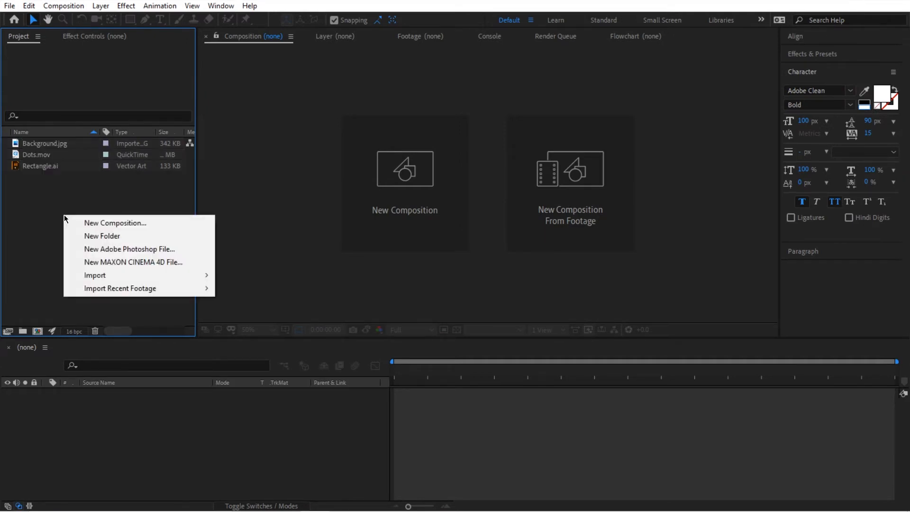
pyautogui.click(68, 213)
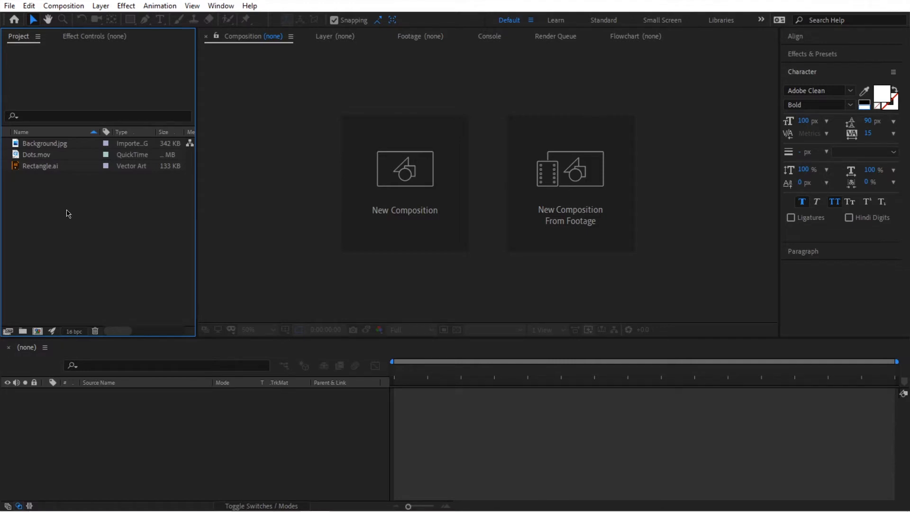
pyautogui.click(39, 332)
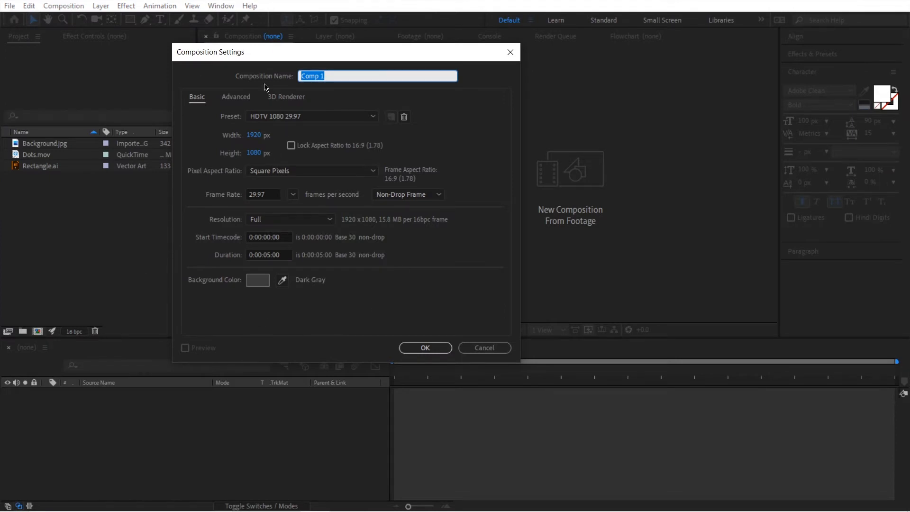
pyautogui.write('Title Animation')
pyautogui.click(268, 118)
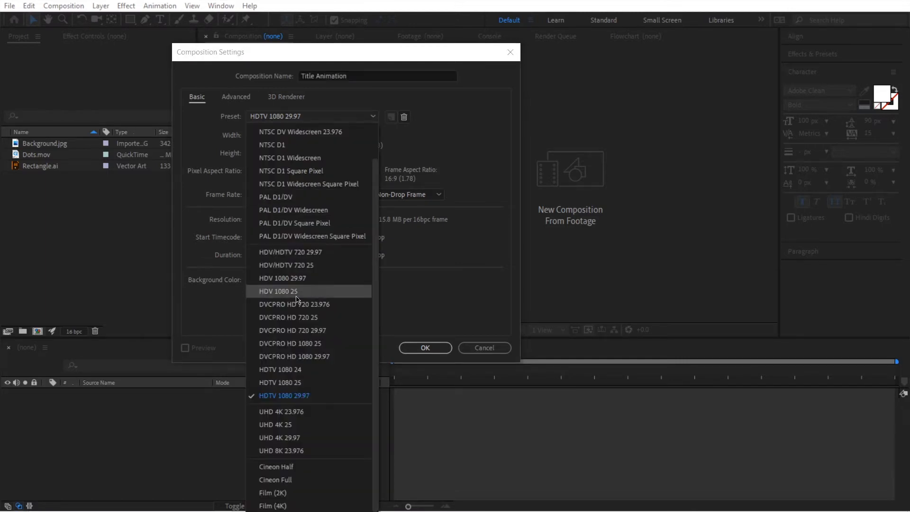
pyautogui.click(304, 401)
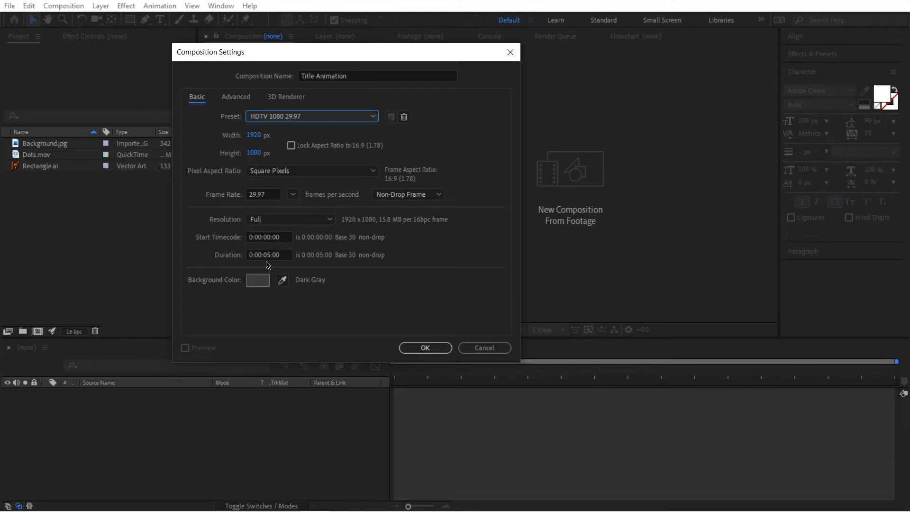
pyautogui.click(426, 349)
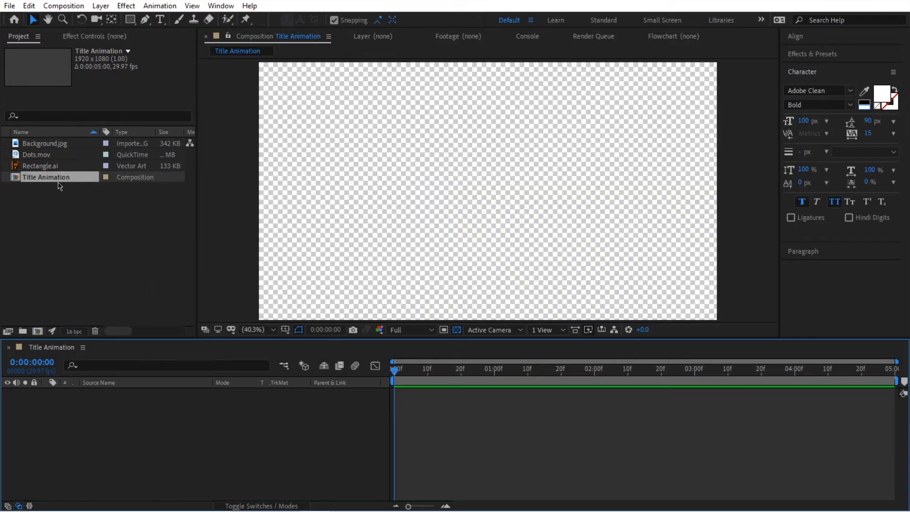
# Create a project folder named 01_COMPS, move the Title Animation composition into it and expand the folder
pyautogui.click(94, 243)
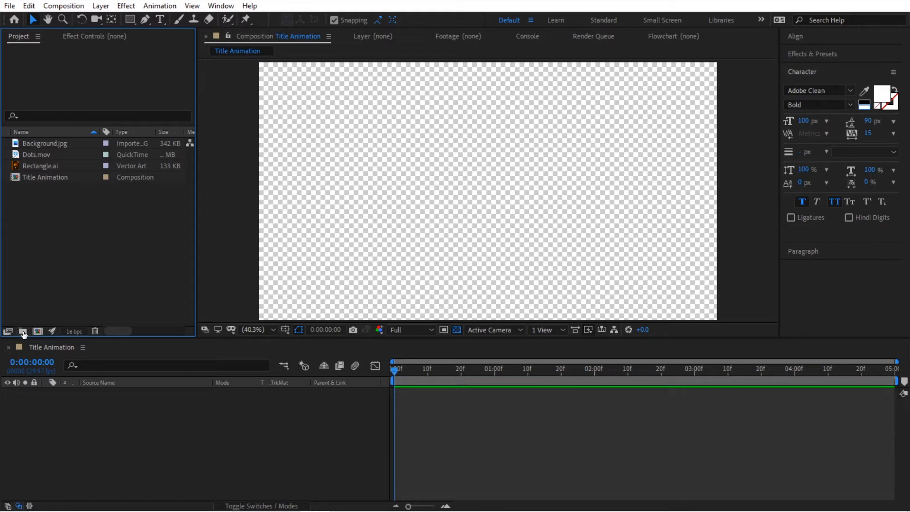
pyautogui.rightClick(61, 263)
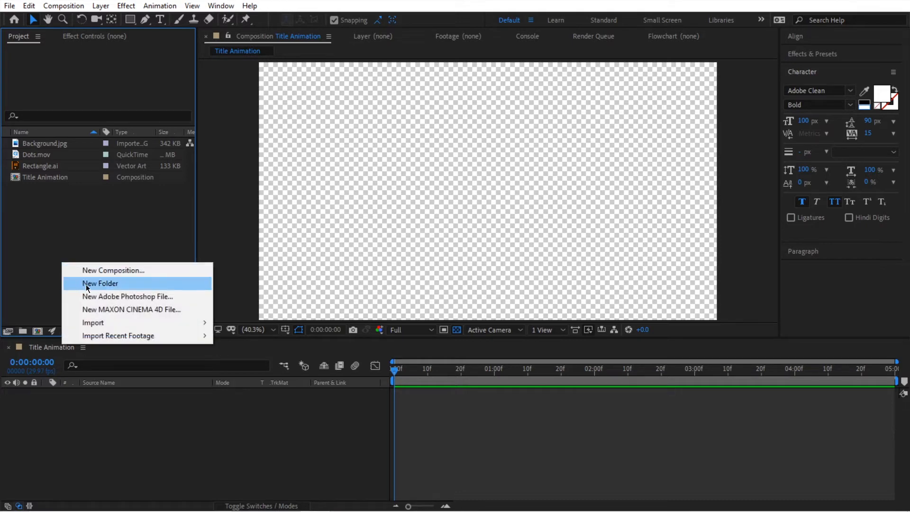
pyautogui.click(24, 280)
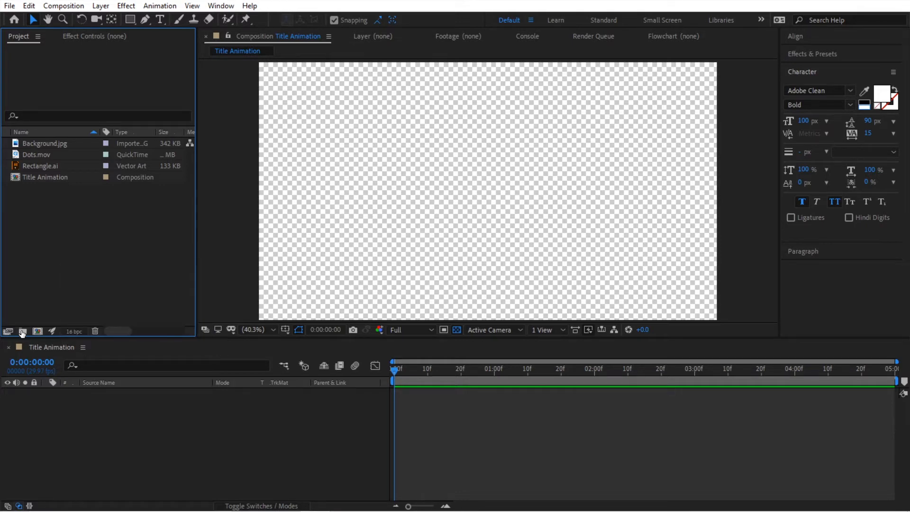
pyautogui.click(22, 331)
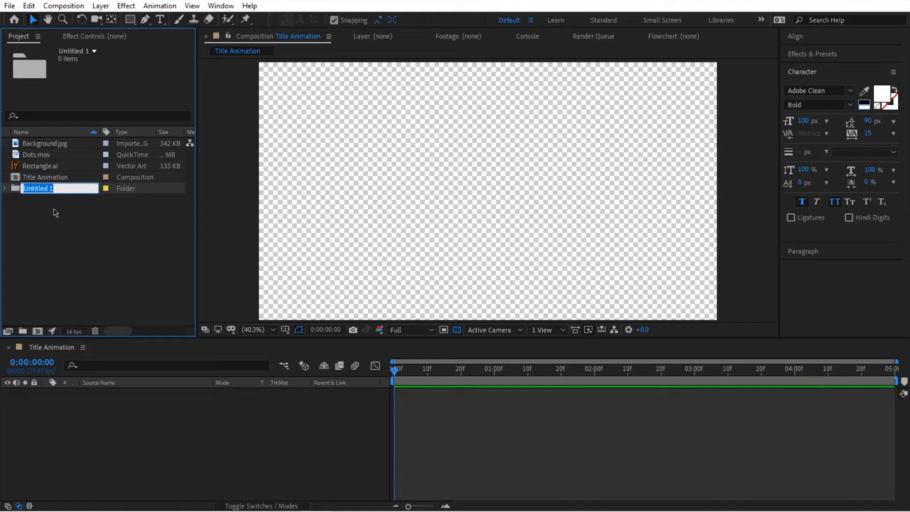
pyautogui.write('01_COMPS')
pyautogui.press('Return')
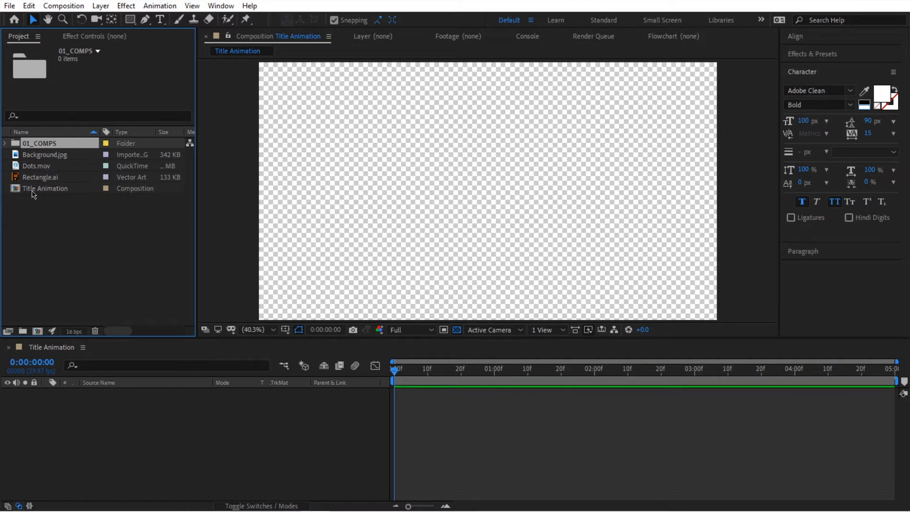
pyautogui.moveTo(35, 191); pyautogui.dragTo(44, 145)
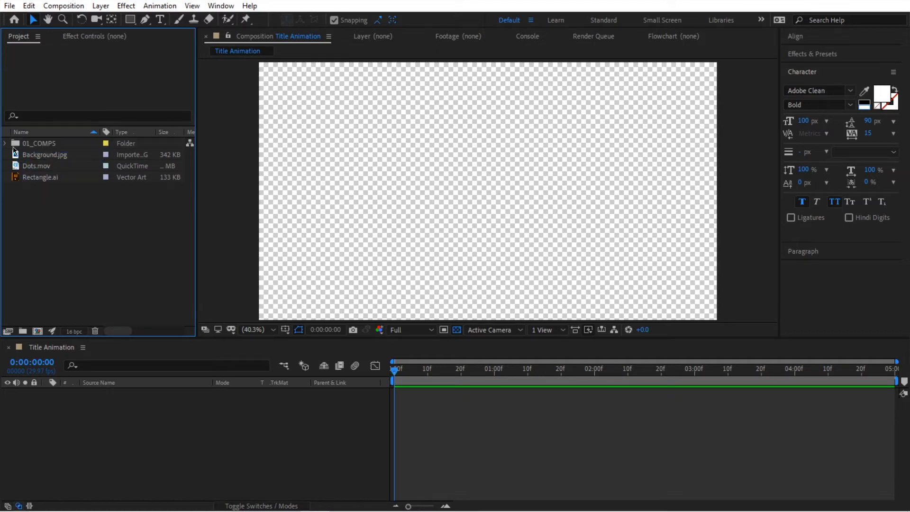
pyautogui.click(5, 143)
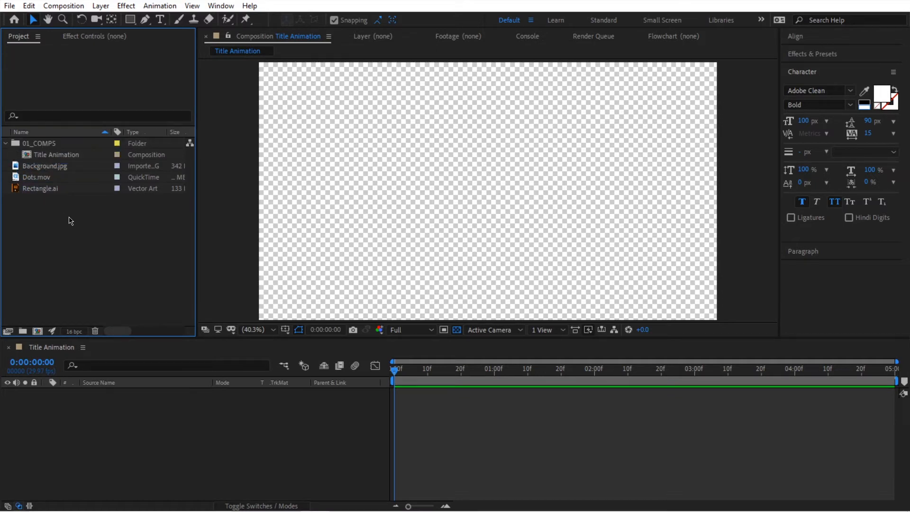
# Create a project folder named 02_ASSETS, move the three imported footage files into it and expand the folder
pyautogui.click(22, 331)
pyautogui.write('02')
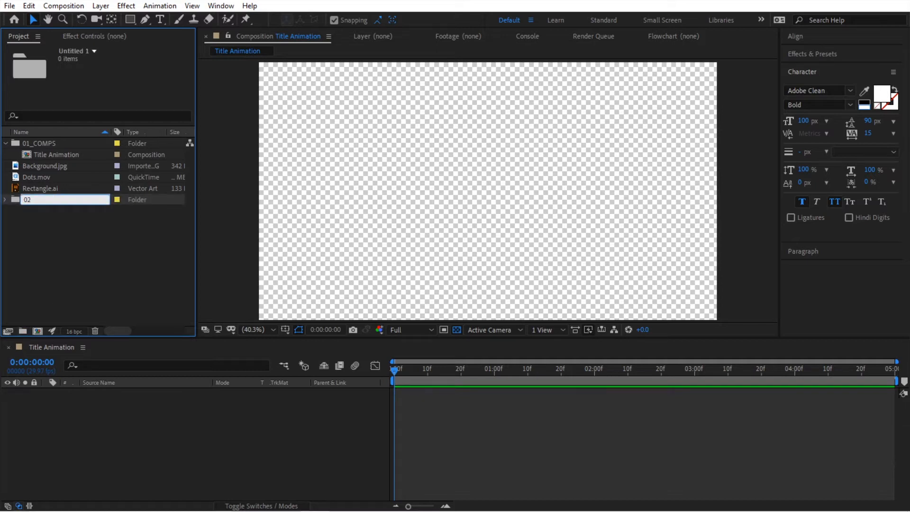
pyautogui.write('_ASSETS')
pyautogui.press('Return')
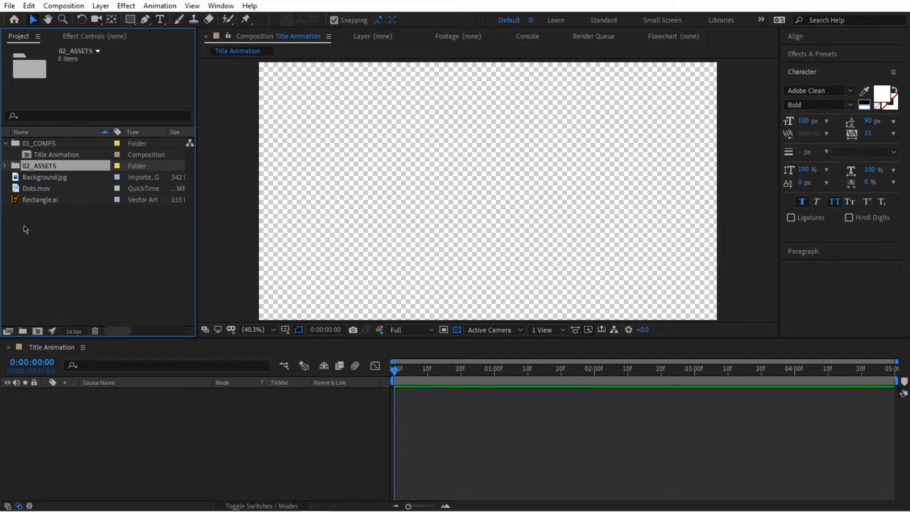
pyautogui.moveTo(24, 224); pyautogui.dragTo(54, 171)
pyautogui.click(6, 166)
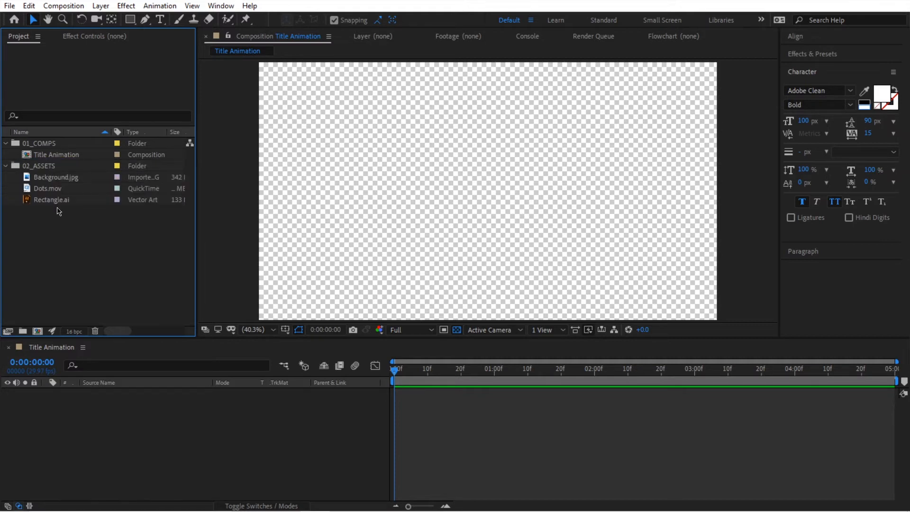
pyautogui.click(51, 167)
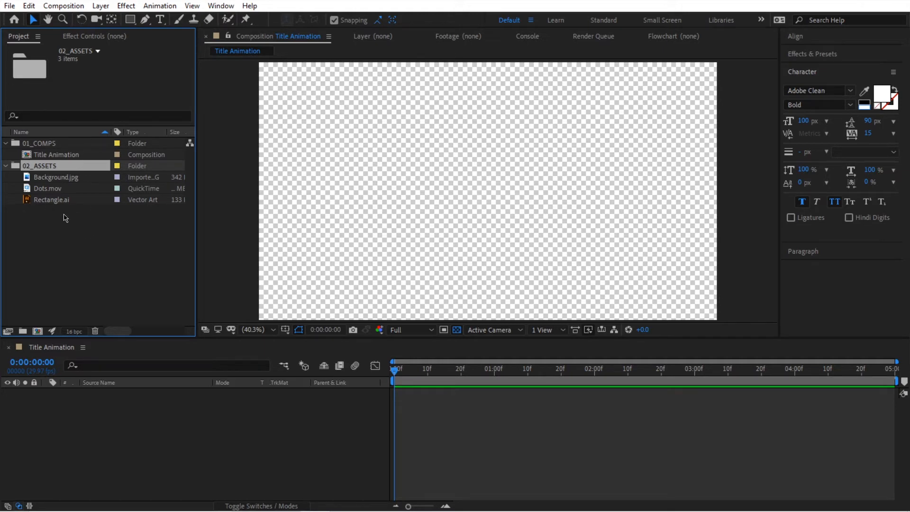
# Open the Title Animation composition and add Background.jpg as a layer with Dots.mov above it
pyautogui.doubleClick(66, 155)
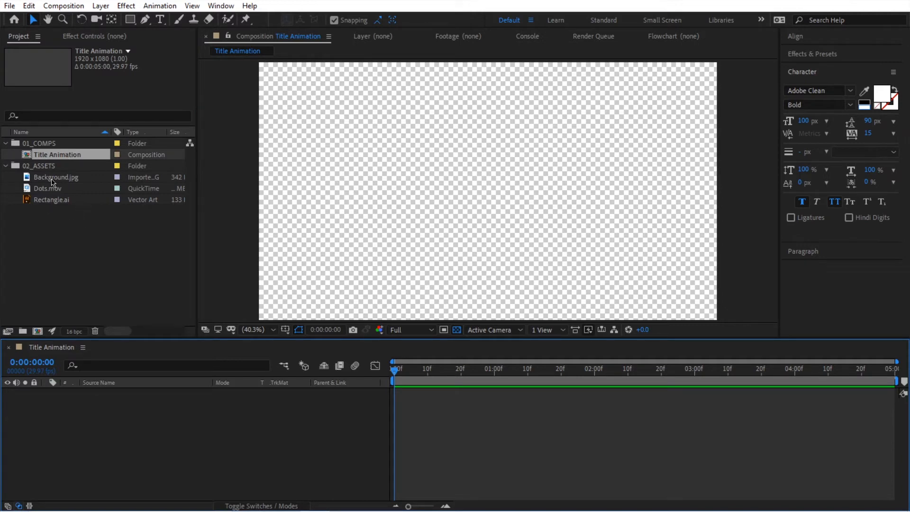
pyautogui.moveTo(54, 177); pyautogui.dragTo(223, 422)
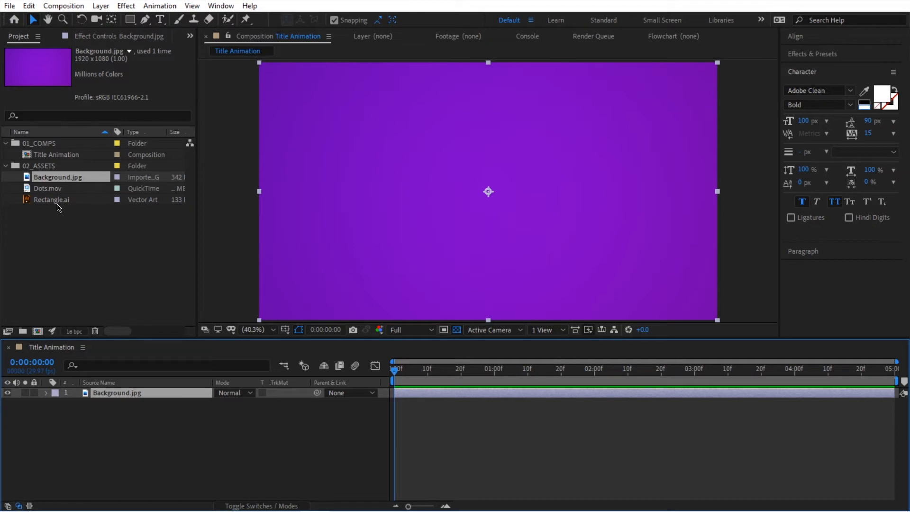
pyautogui.click(48, 194)
pyautogui.moveTo(48, 194); pyautogui.dragTo(141, 391)
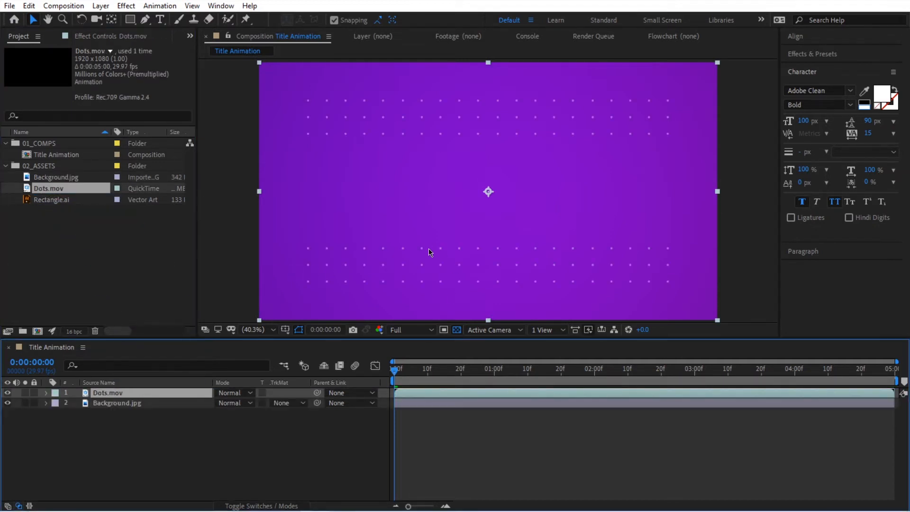
# Preview the dots animation over the background in an enlarged composition view, and restore the normal layout
pyautogui.press('`')
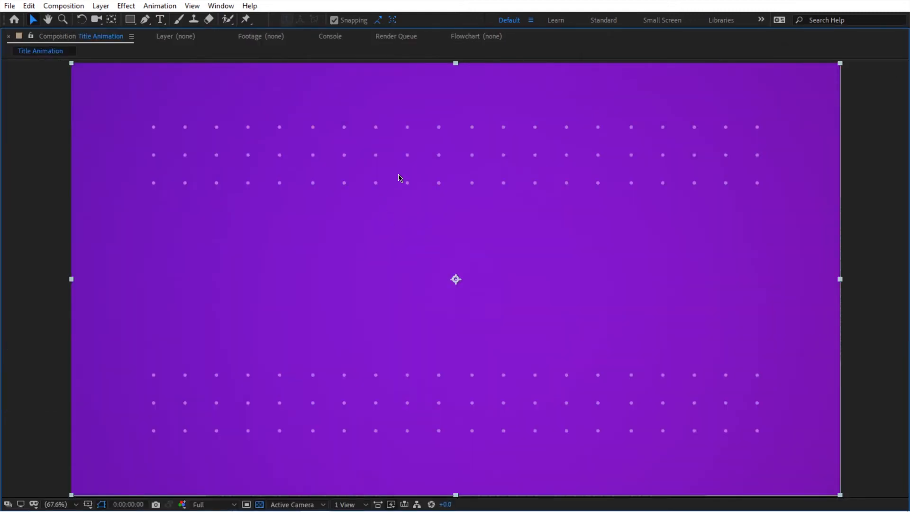
pyautogui.press('space')
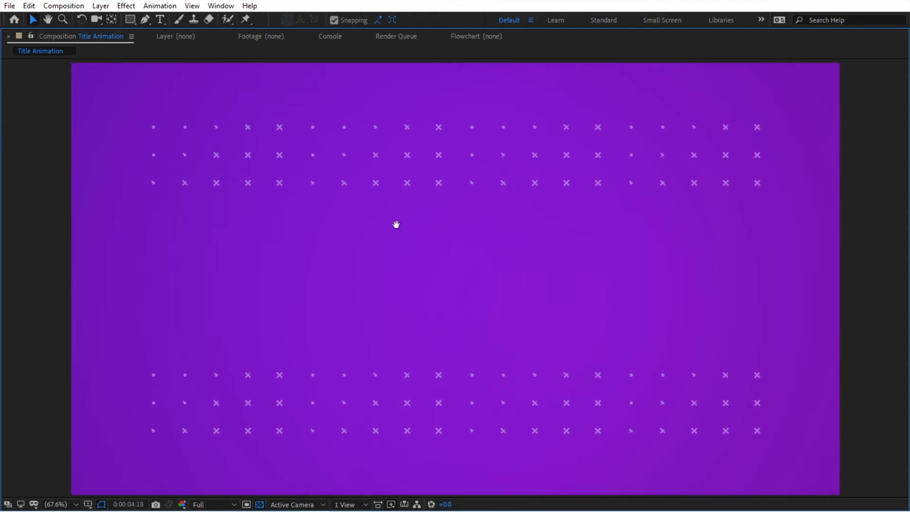
pyautogui.press('space')
pyautogui.press('`')
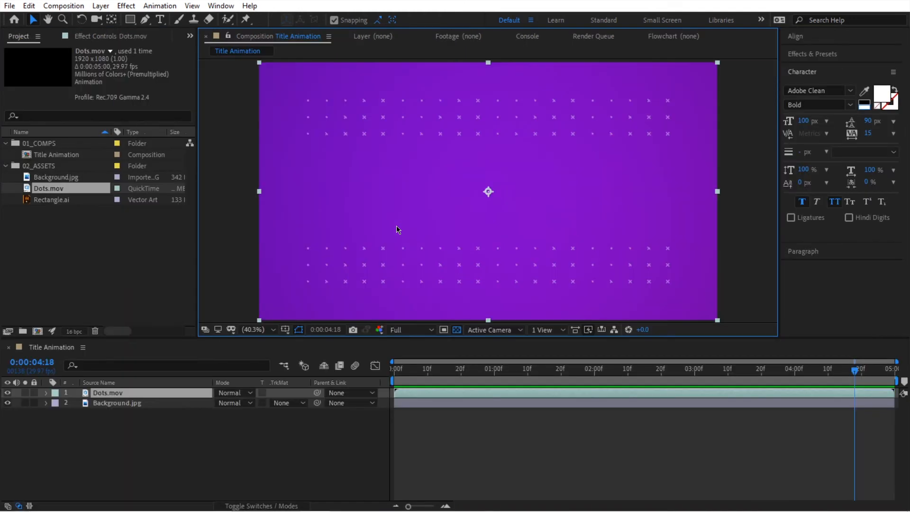
# Create a text layer reading "LINE ONE GOES HERE" and "LINE TWO GOES HERE" on two lines between the dot rows
pyautogui.click(161, 20)
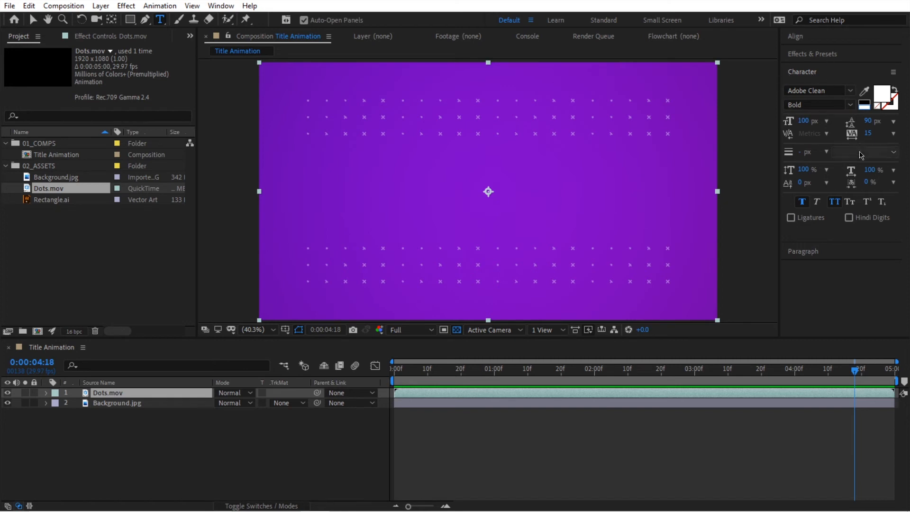
pyautogui.click(226, 7)
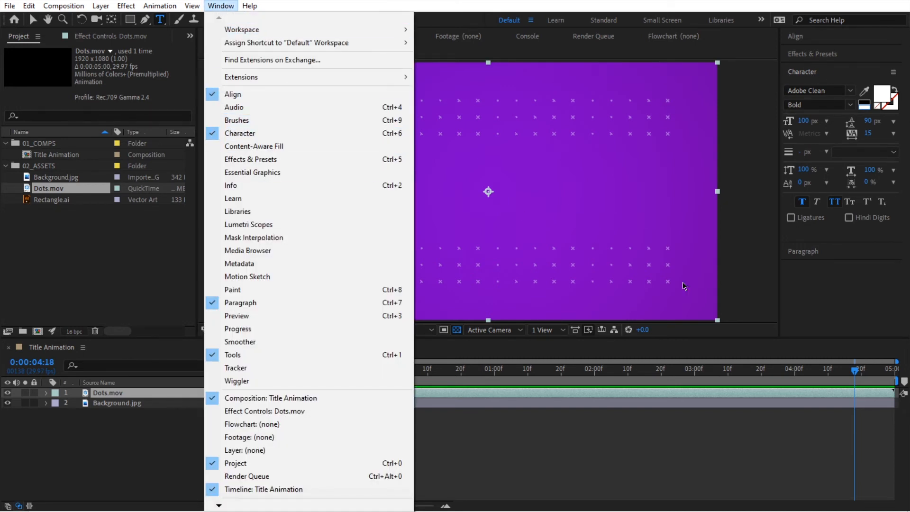
pyautogui.click(770, 291)
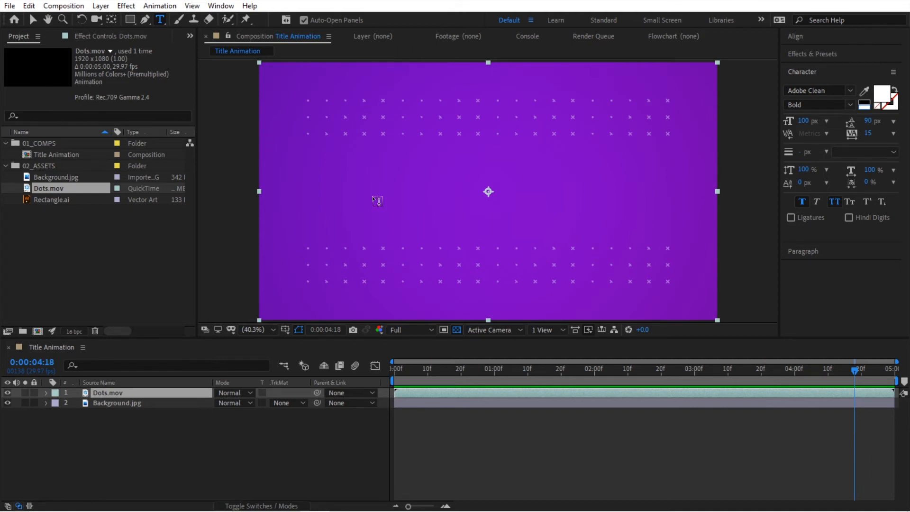
pyautogui.click(296, 170)
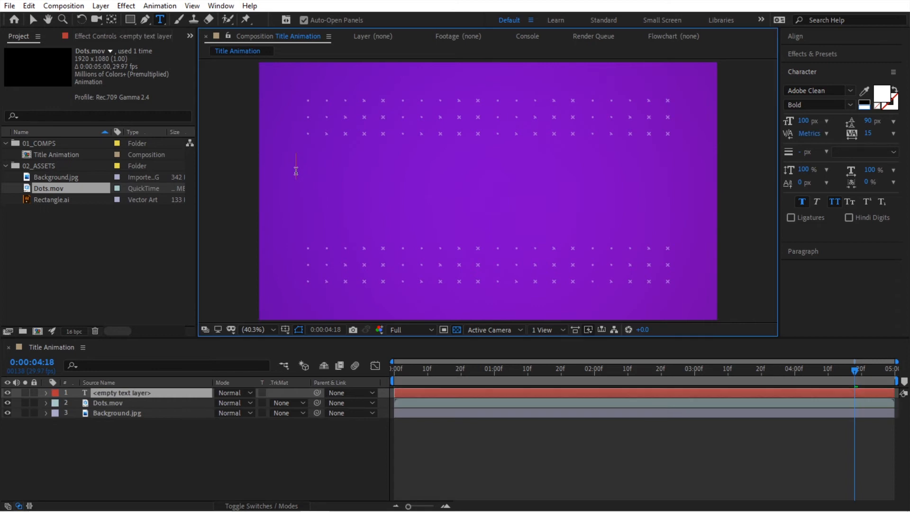
pyautogui.write('LINE ONE GOES HERE LINE TWO GOES HERE')
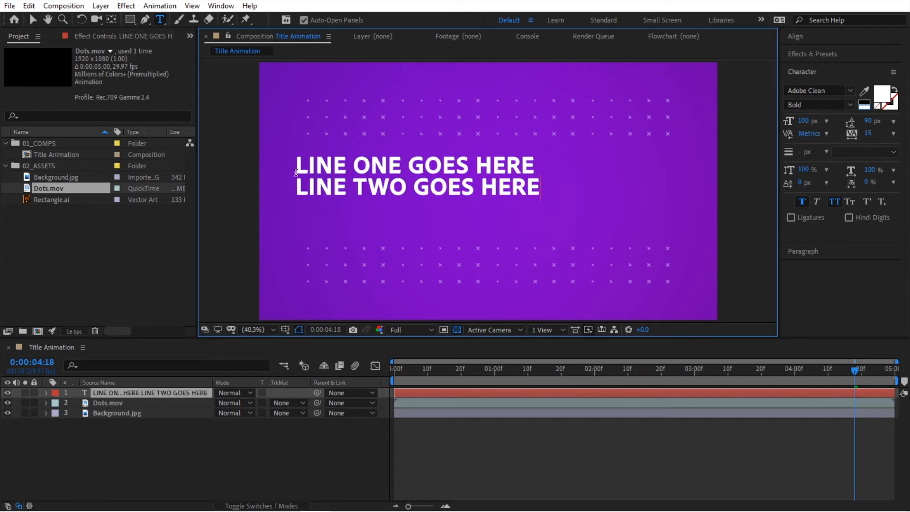
pyautogui.press('Escape')
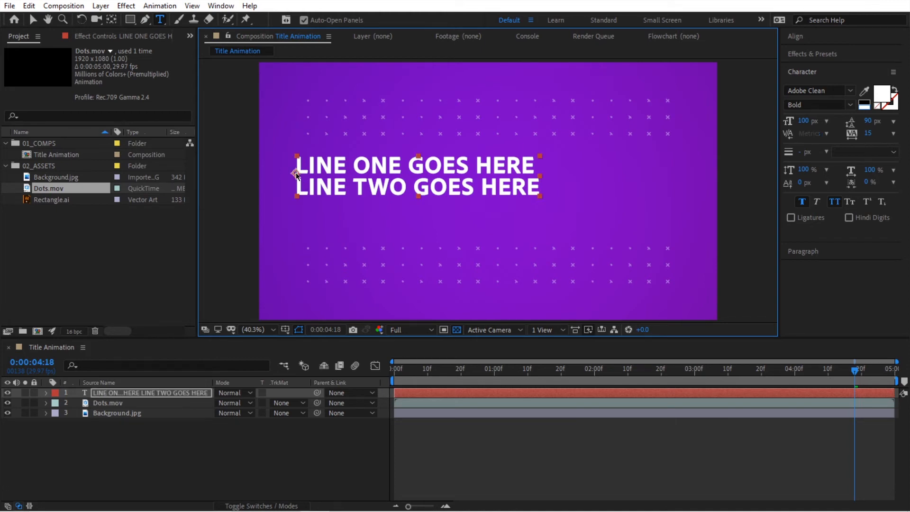
# Centre the text layer's anchor point and place the text vertically centred in the composition, its left edge aligned with the first dot column
pyautogui.press('v')
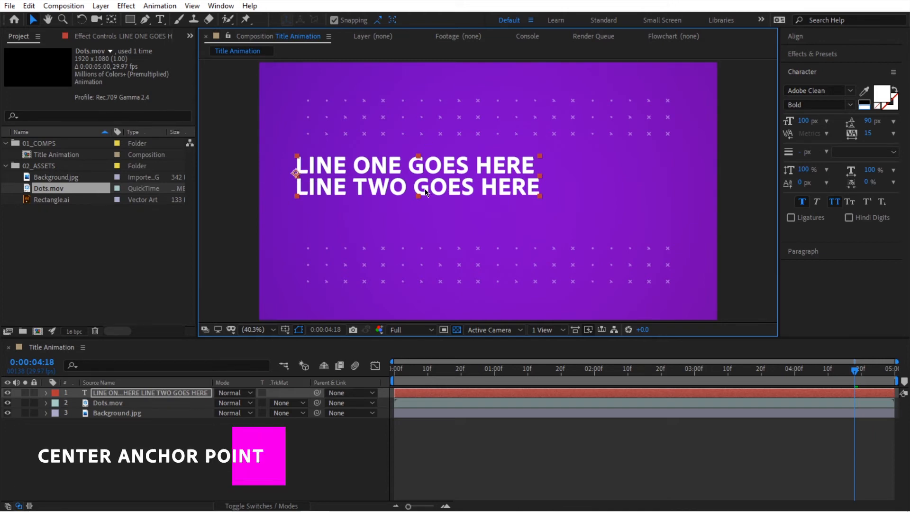
pyautogui.hotkey('ctrl', 'alt', 'Home')
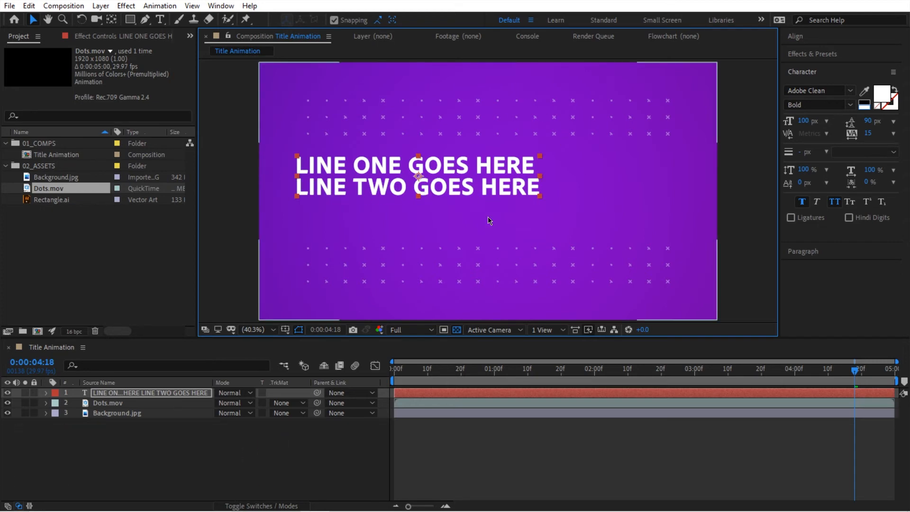
pyautogui.hotkey('ctrl', 'Home')
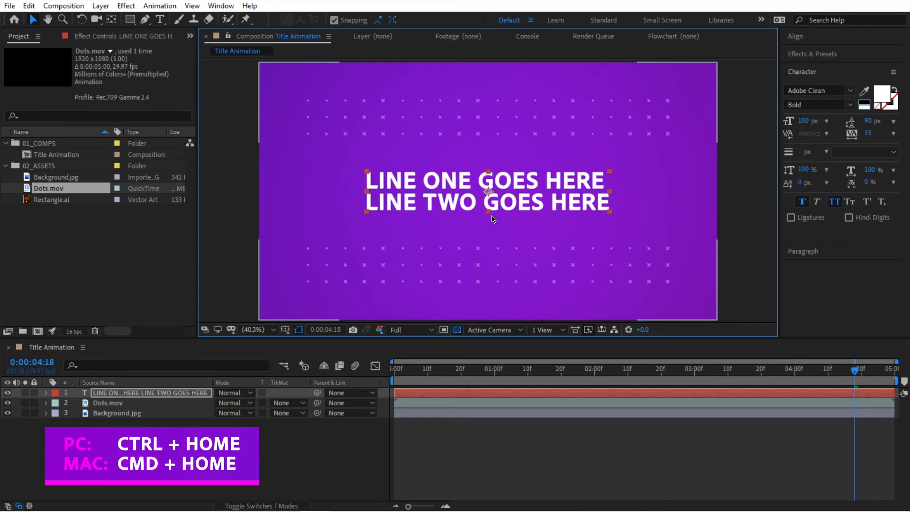
pyautogui.moveTo(534, 205); pyautogui.dragTo(474, 205)
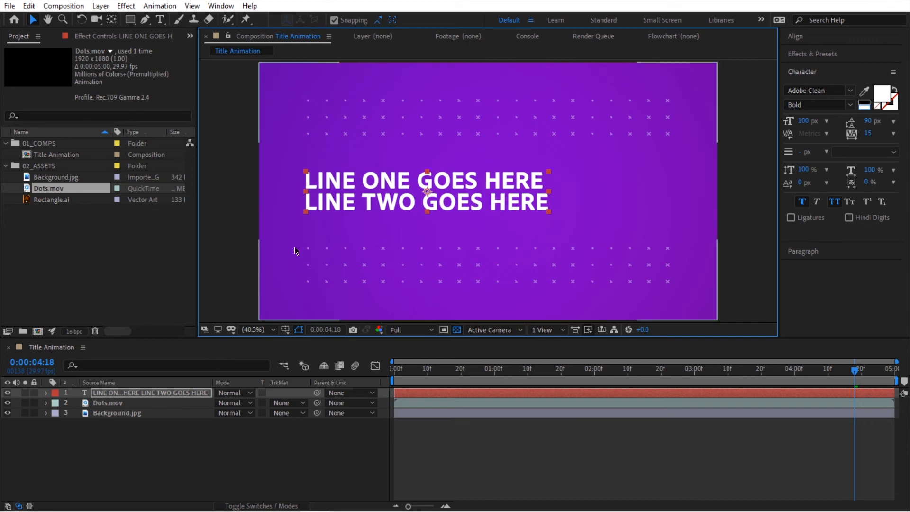
pyautogui.hotkey('shift', 'Right')
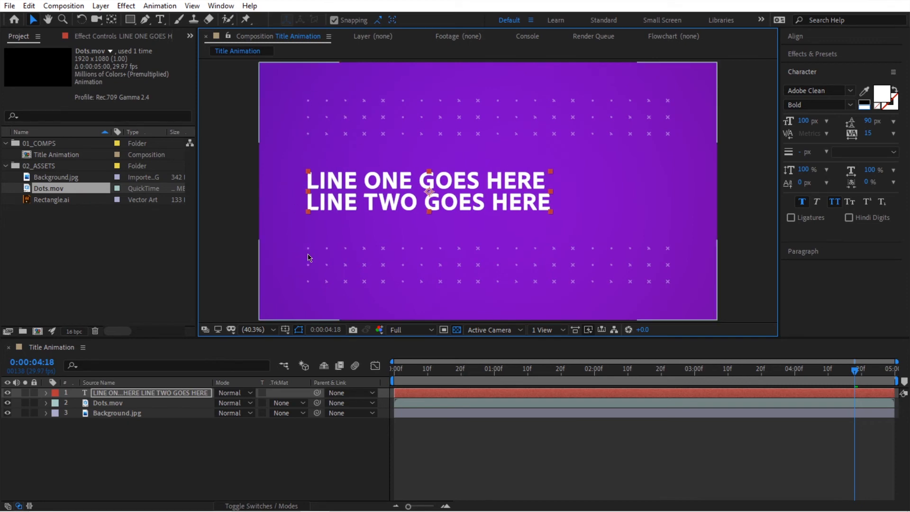
# Add Rectangle.ai to the composition as the top layer, placed above the first text line with its left edge flush with the text
pyautogui.click(44, 201)
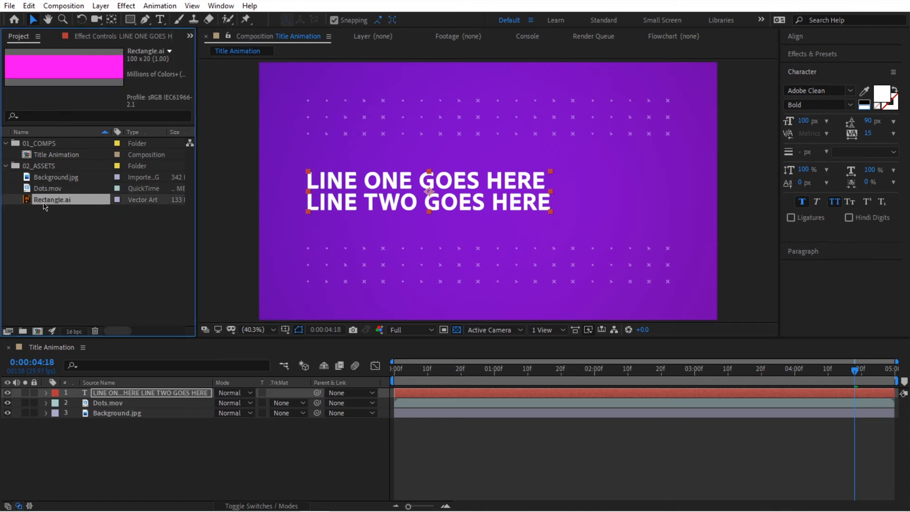
pyautogui.moveTo(63, 205); pyautogui.dragTo(324, 163)
pyautogui.scroll(5, 317, 176)
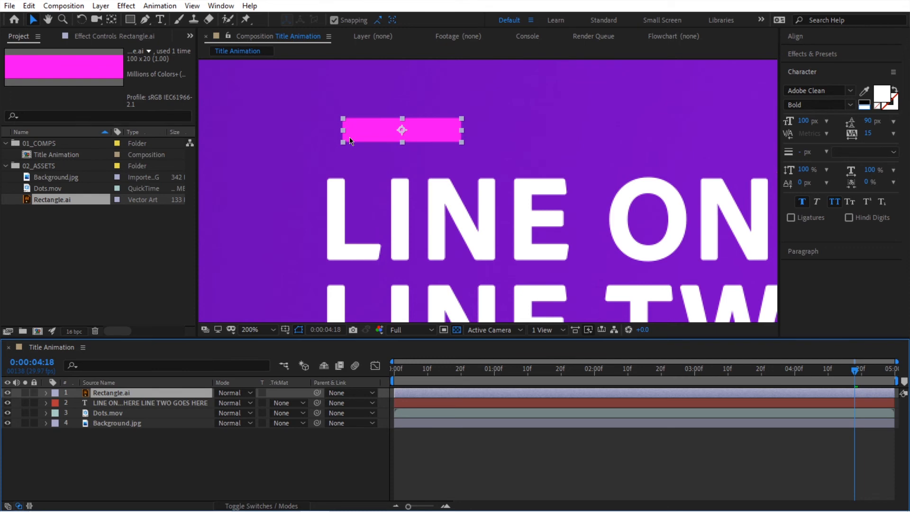
pyautogui.moveTo(350, 141)
pyautogui.mouseDown()
pyautogui.moveTo(332, 139)
pyautogui.moveTo(346, 140)
pyautogui.moveTo(340, 148)
pyautogui.mouseUp()
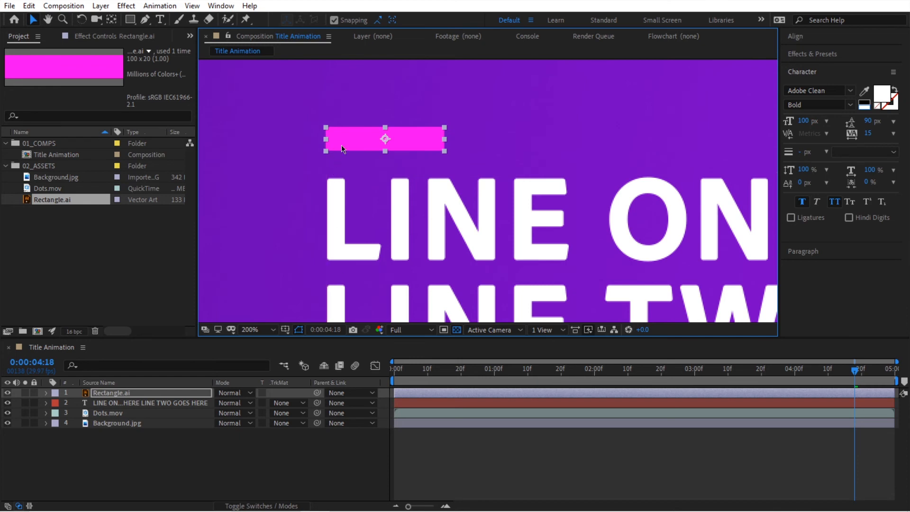
# Nudge the pink rectangle vertically to leave a small gap above the first text line, and fit the whole composition in view
pyautogui.press('Down')
pyautogui.press('Down')
pyautogui.press('Down')
pyautogui.press('Down')
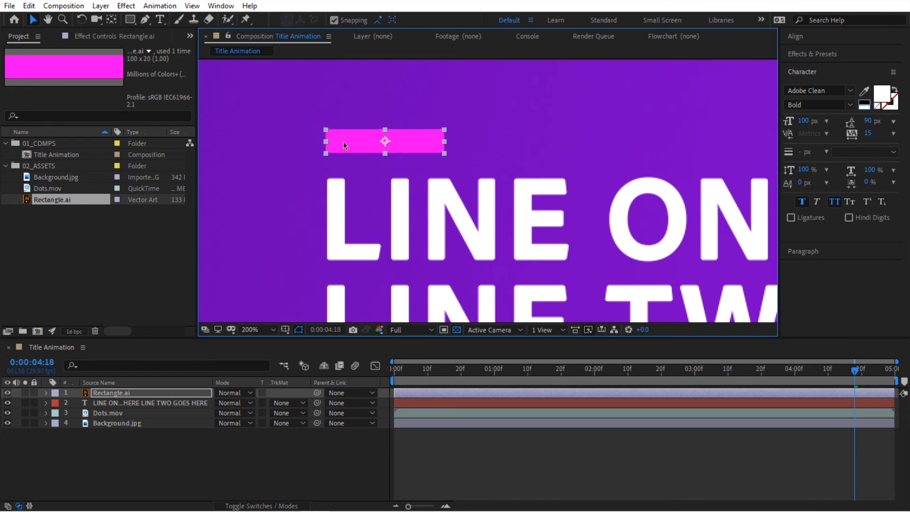
pyautogui.press('Up')
pyautogui.press('Up')
pyautogui.press('Down')
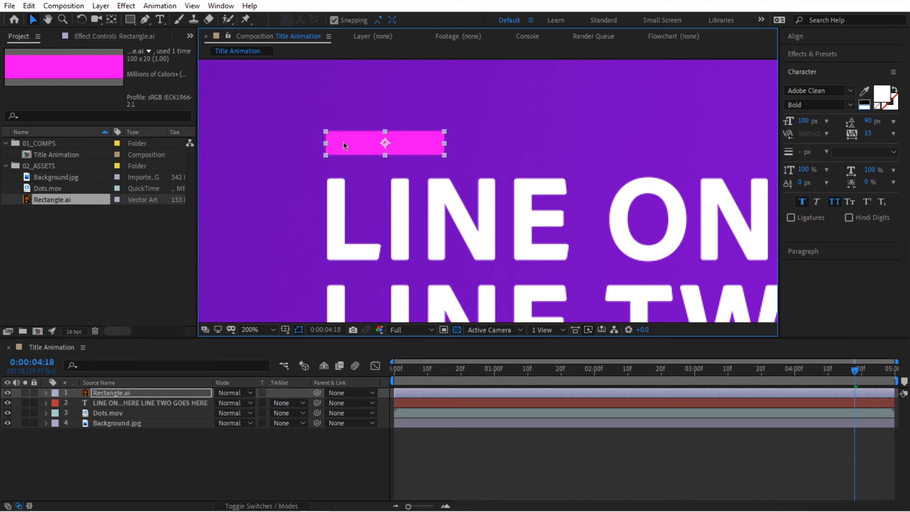
pyautogui.press('Up')
pyautogui.press('Up')
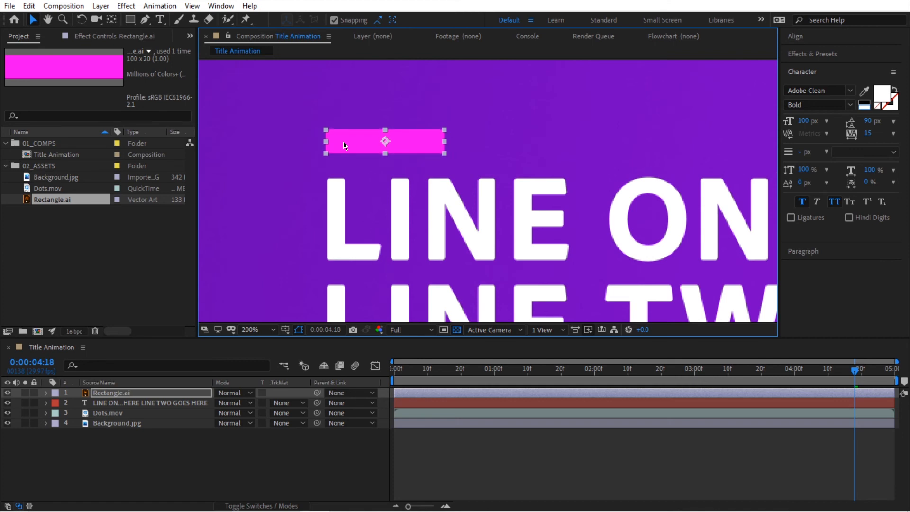
pyautogui.hotkey('shift', '/')
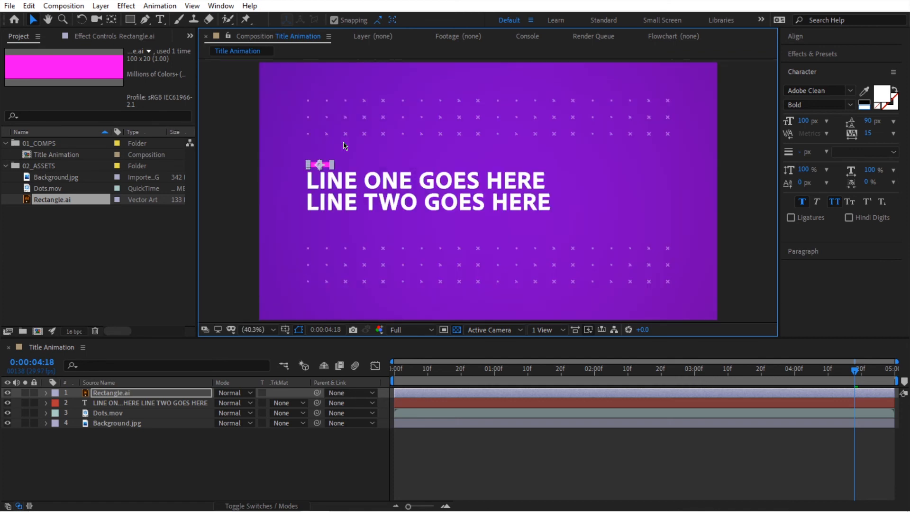